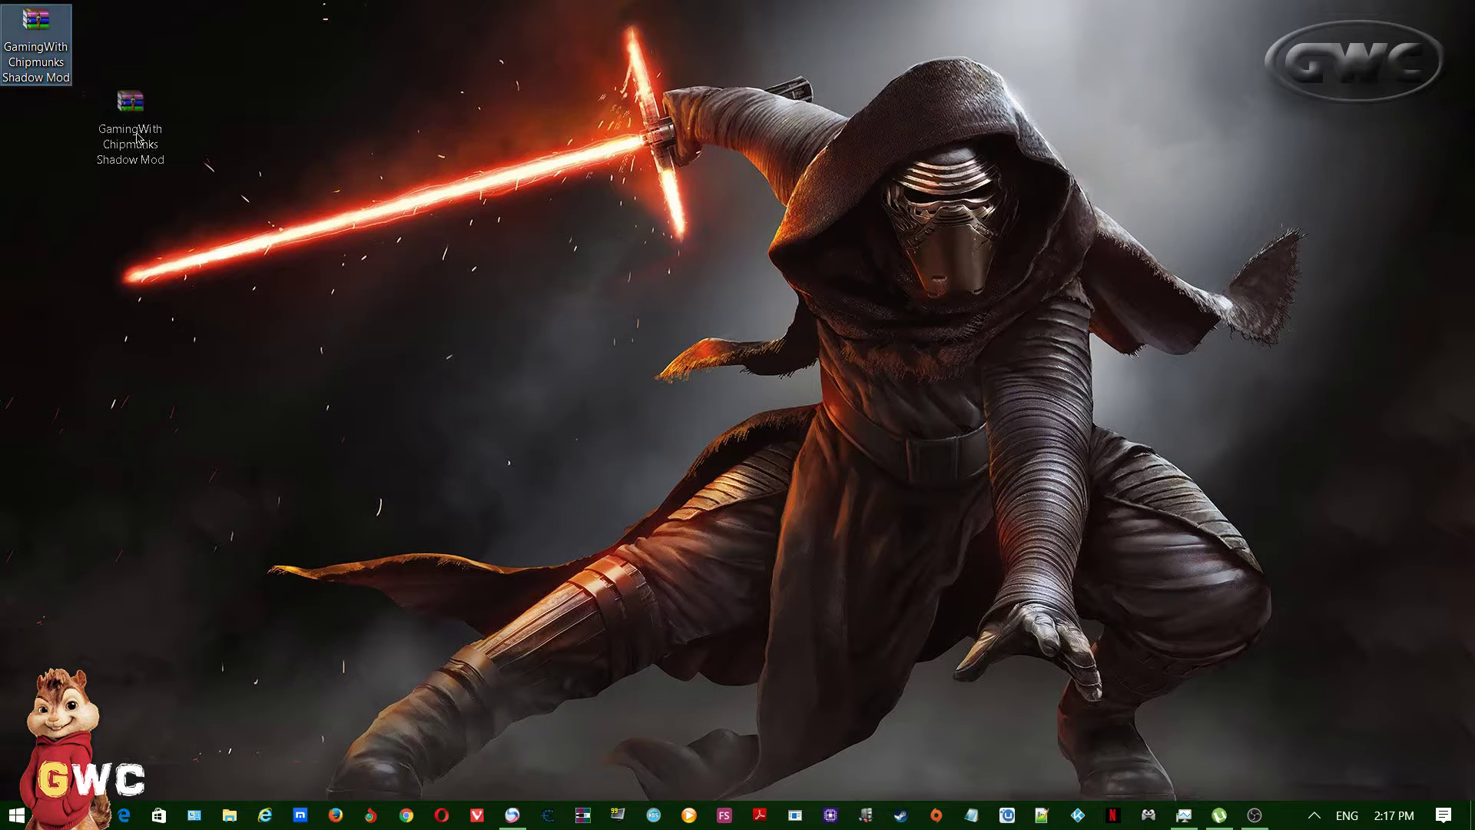
# - Extract the Shadow Mod archive to the desktop and open the ReShade Framework 1.1.0 folder
pyautogui.moveTo(66, 75); pyautogui.dragTo(210, 183)
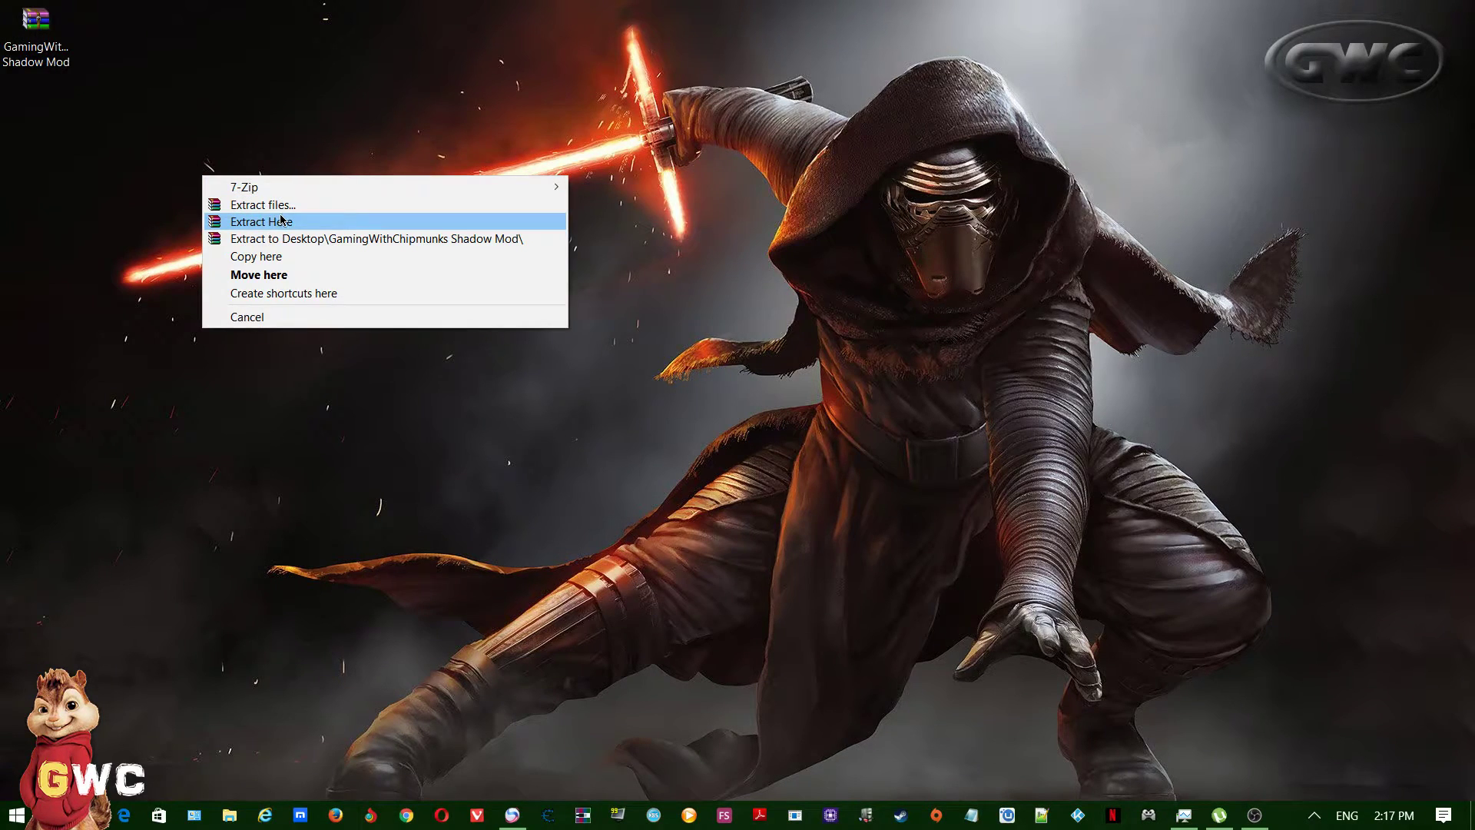
pyautogui.click(282, 220)
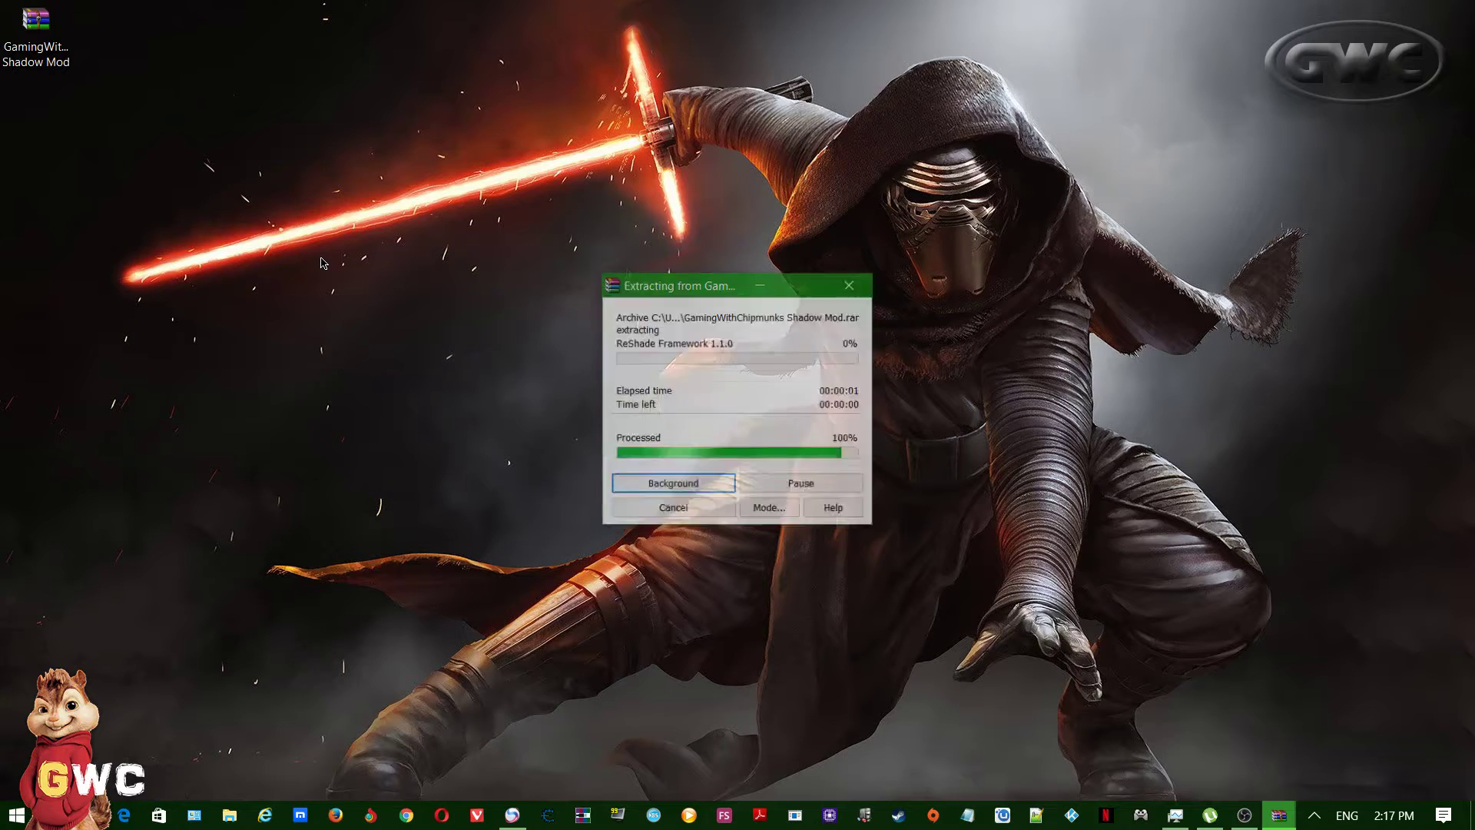
pyautogui.moveTo(38, 116); pyautogui.dragTo(496, 311)
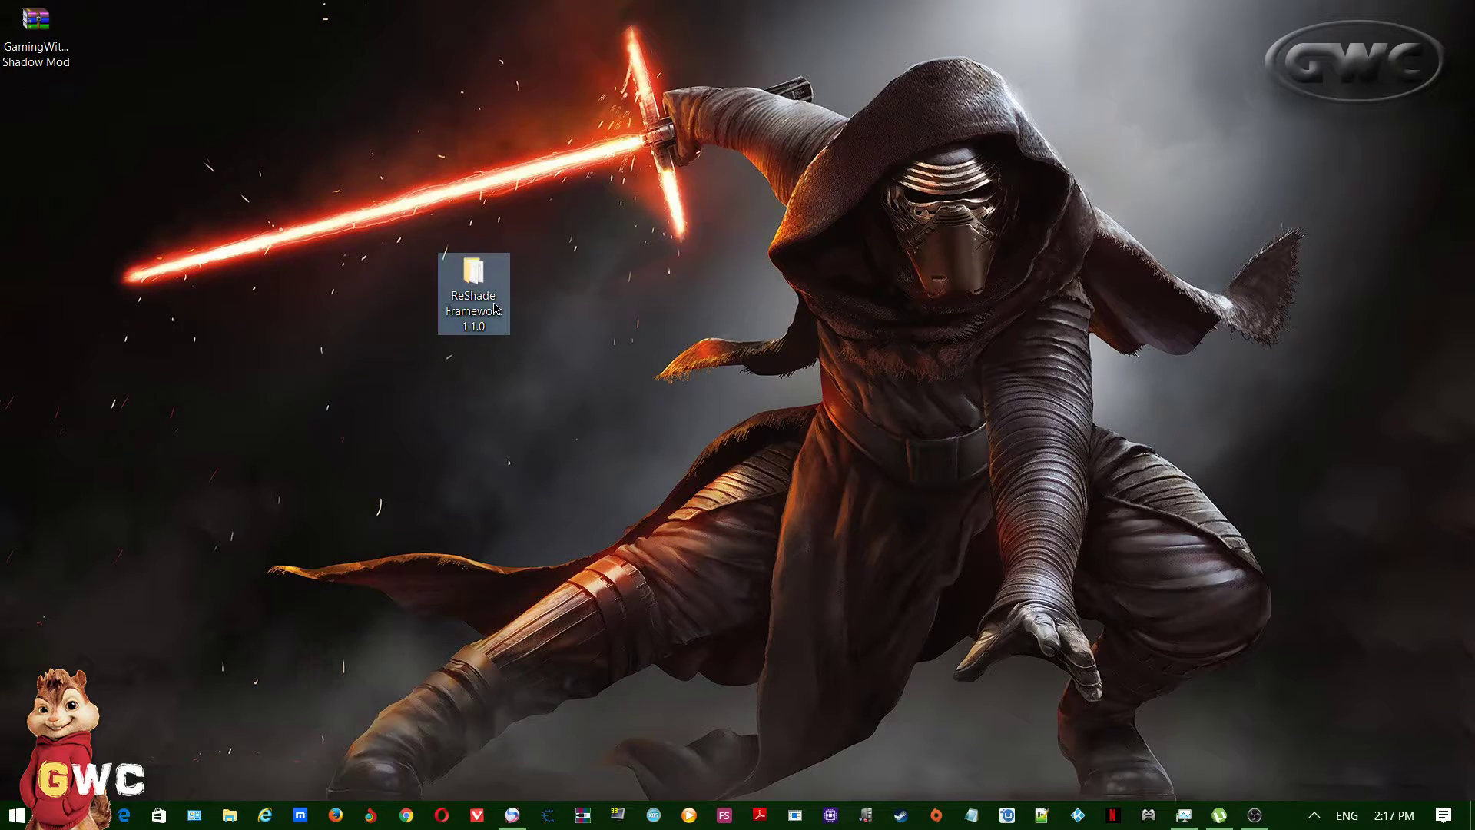
pyautogui.doubleClick(496, 309)
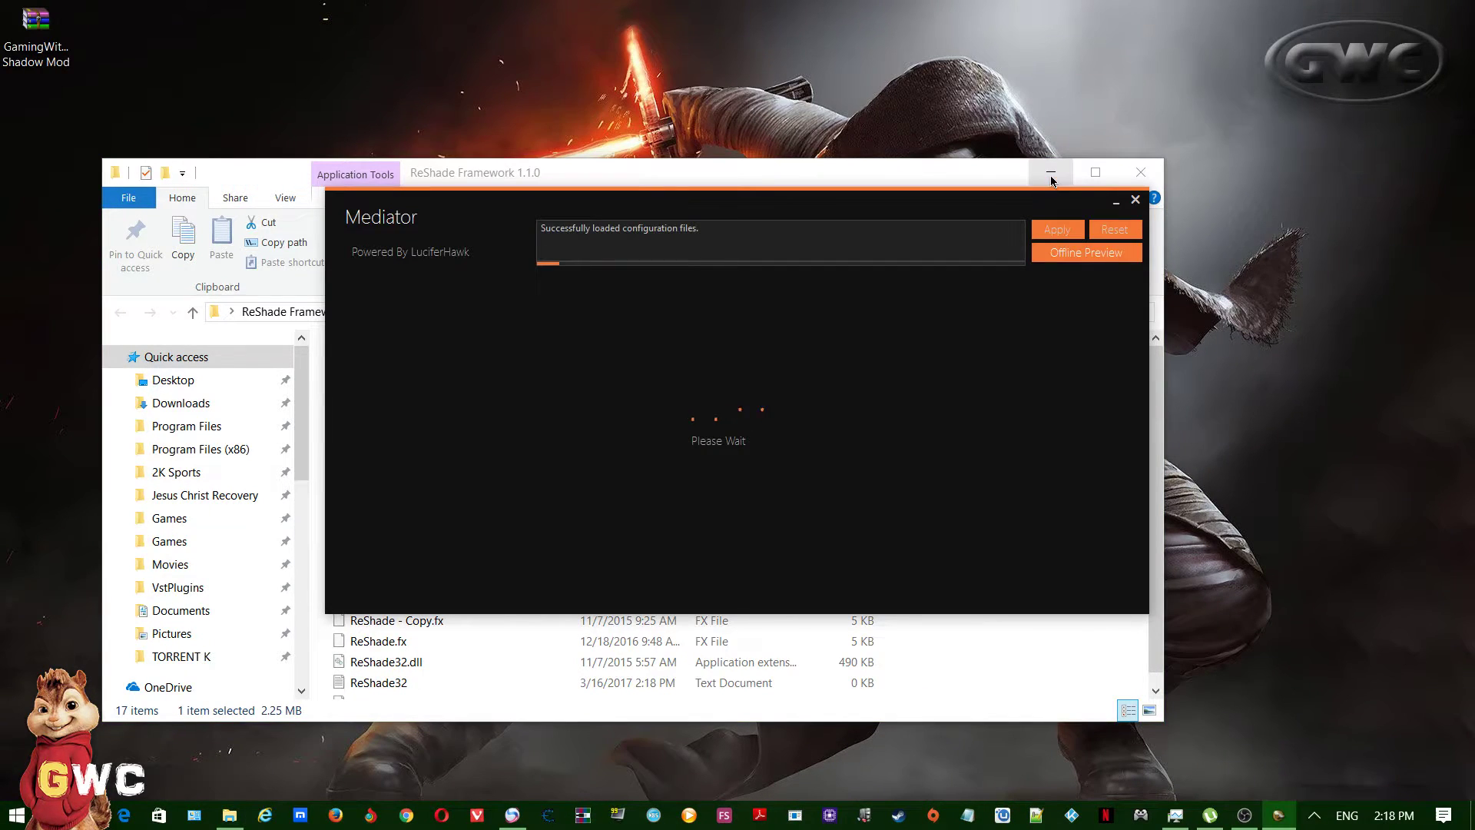
# - Minimize the Explorer window and start adding a new application profile in Mediator
pyautogui.click(1052, 175)
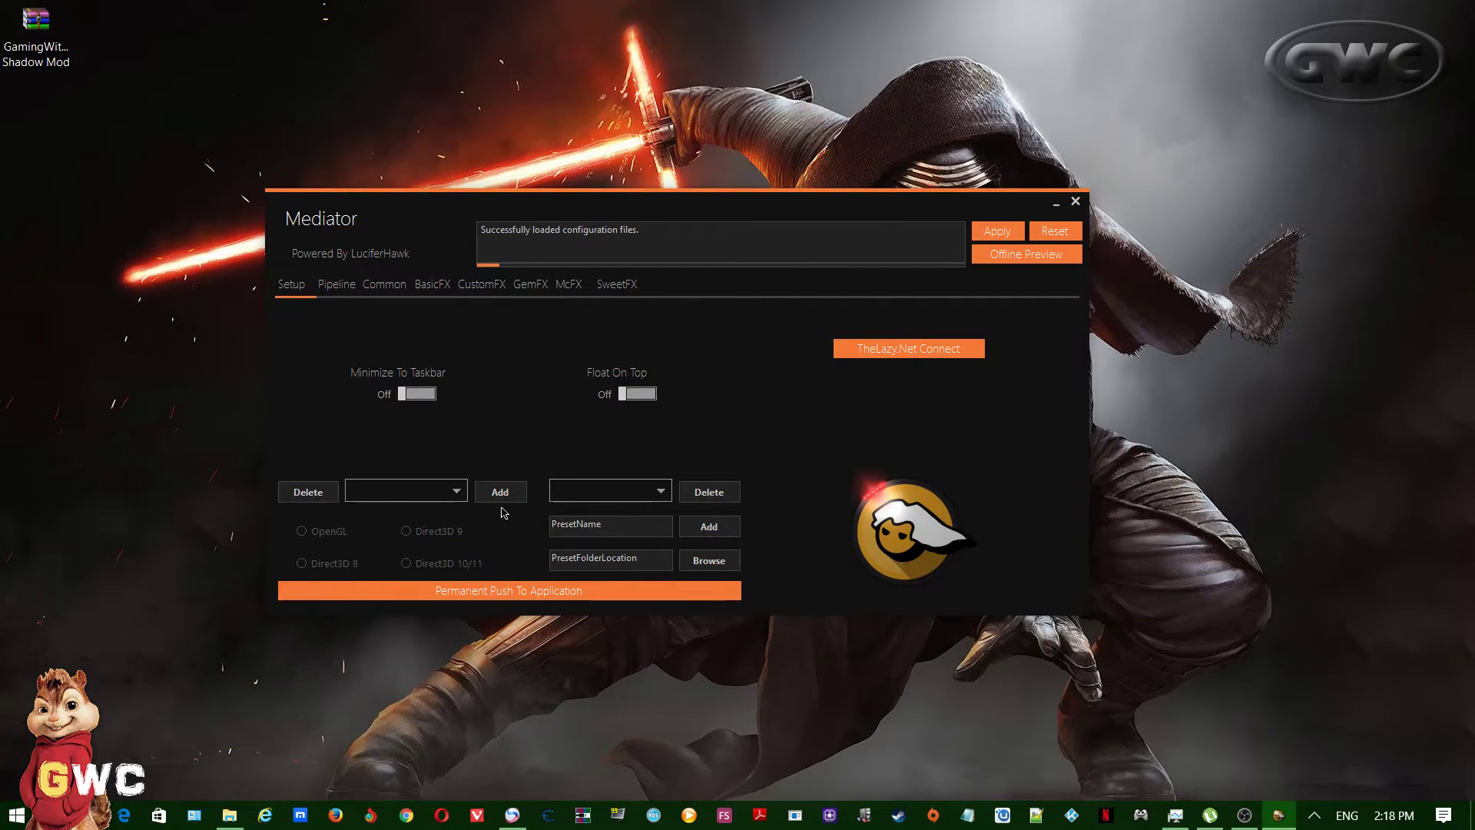
pyautogui.click(500, 491)
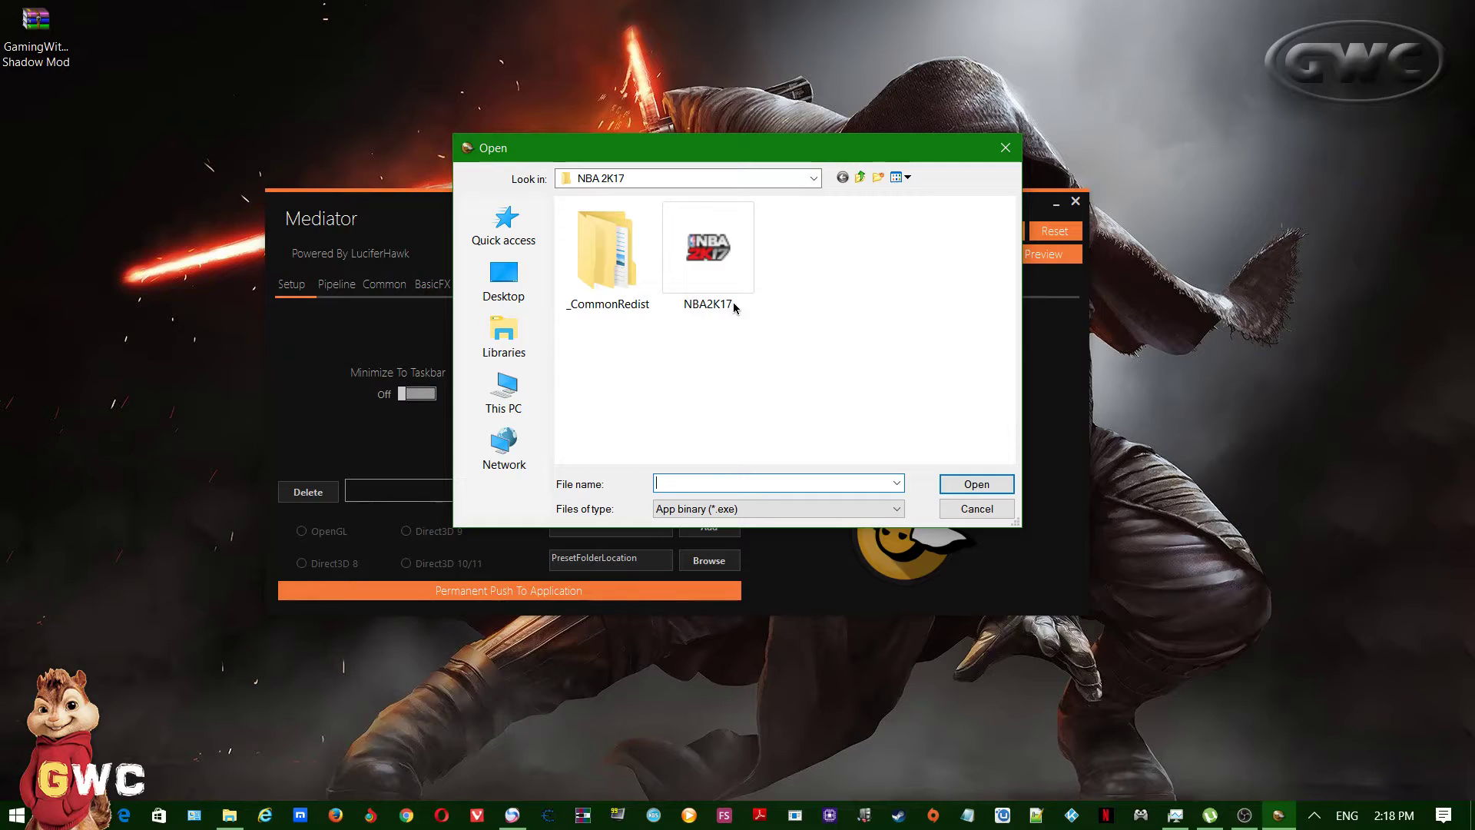
# - Pick the NBA2K17 executable from the NBA 2K17 folder as the target application
pyautogui.click(715, 256)
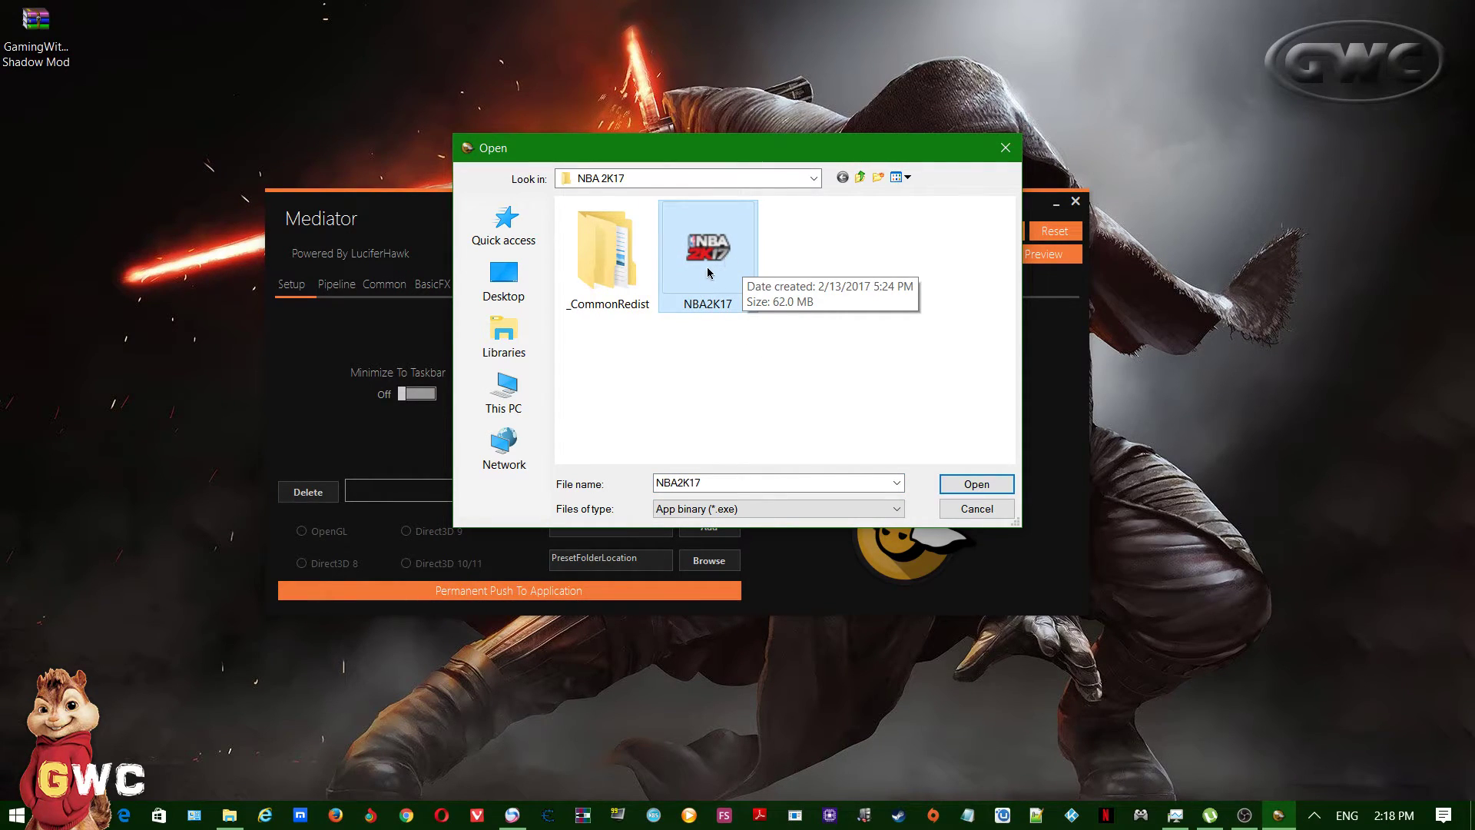
pyautogui.click(977, 484)
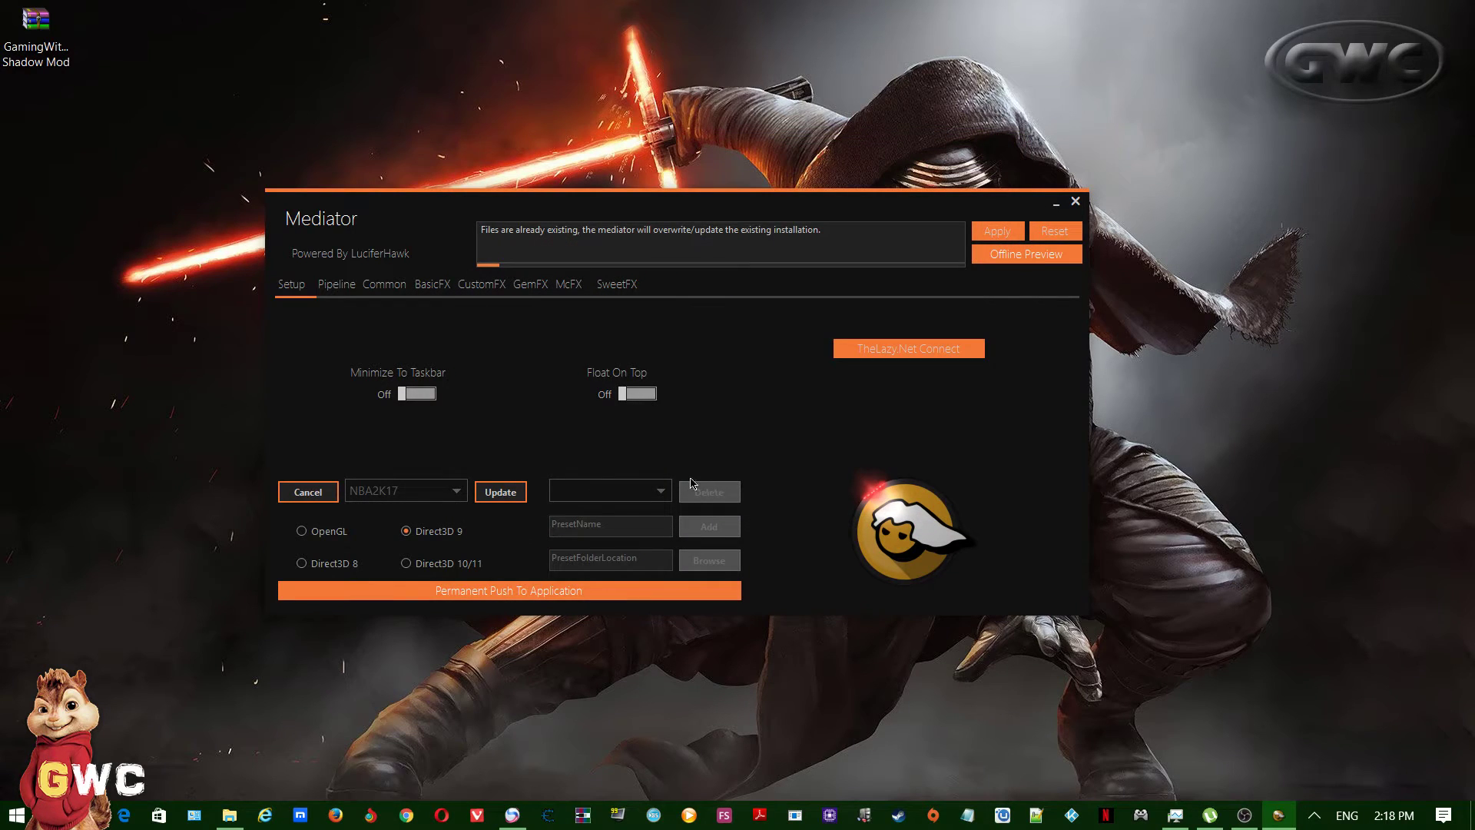
# - Create the NBA2K17 application profile with Direct3D 10/11 rendering
pyautogui.click(406, 564)
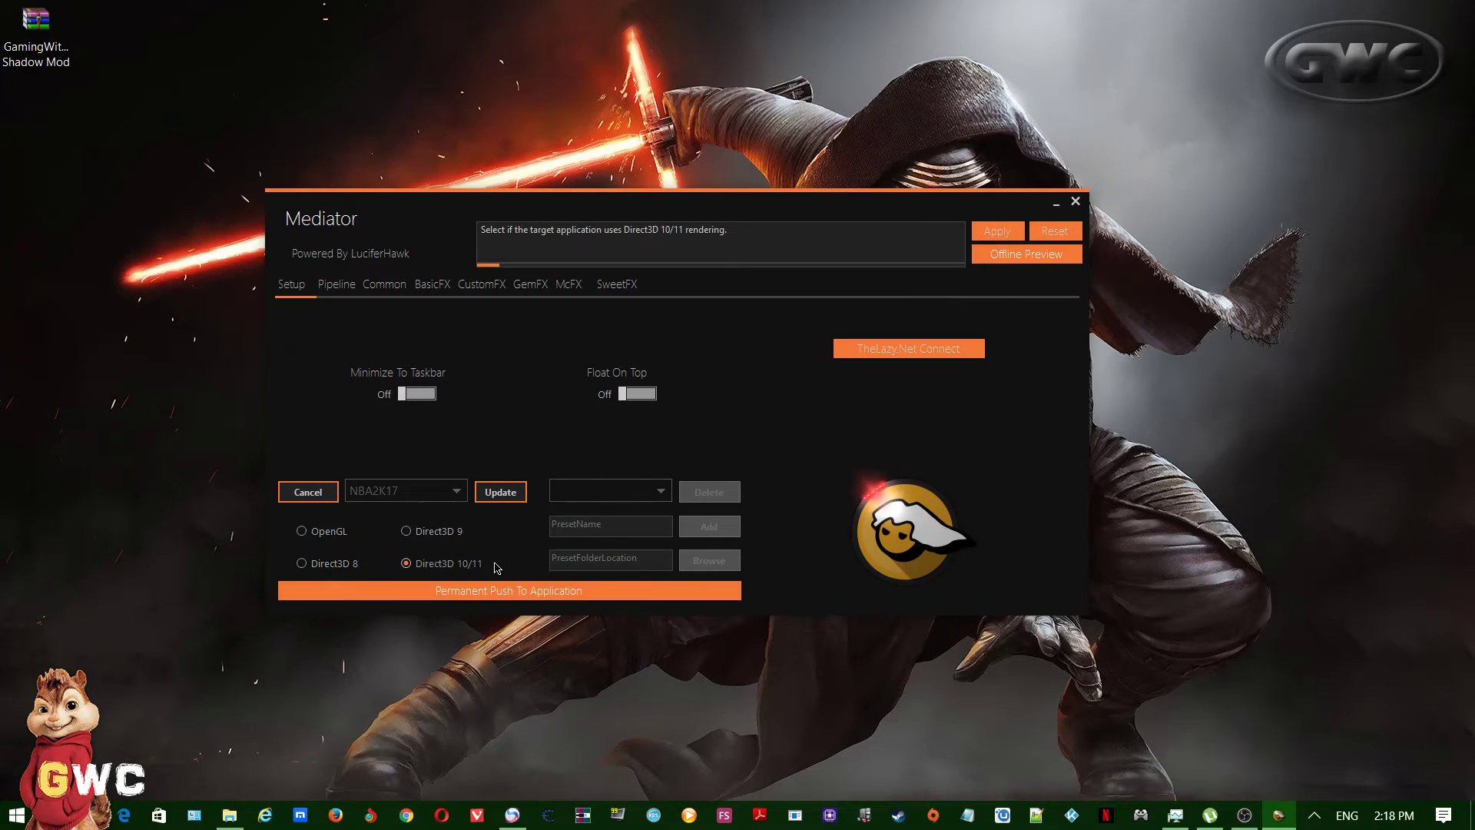
pyautogui.click(500, 493)
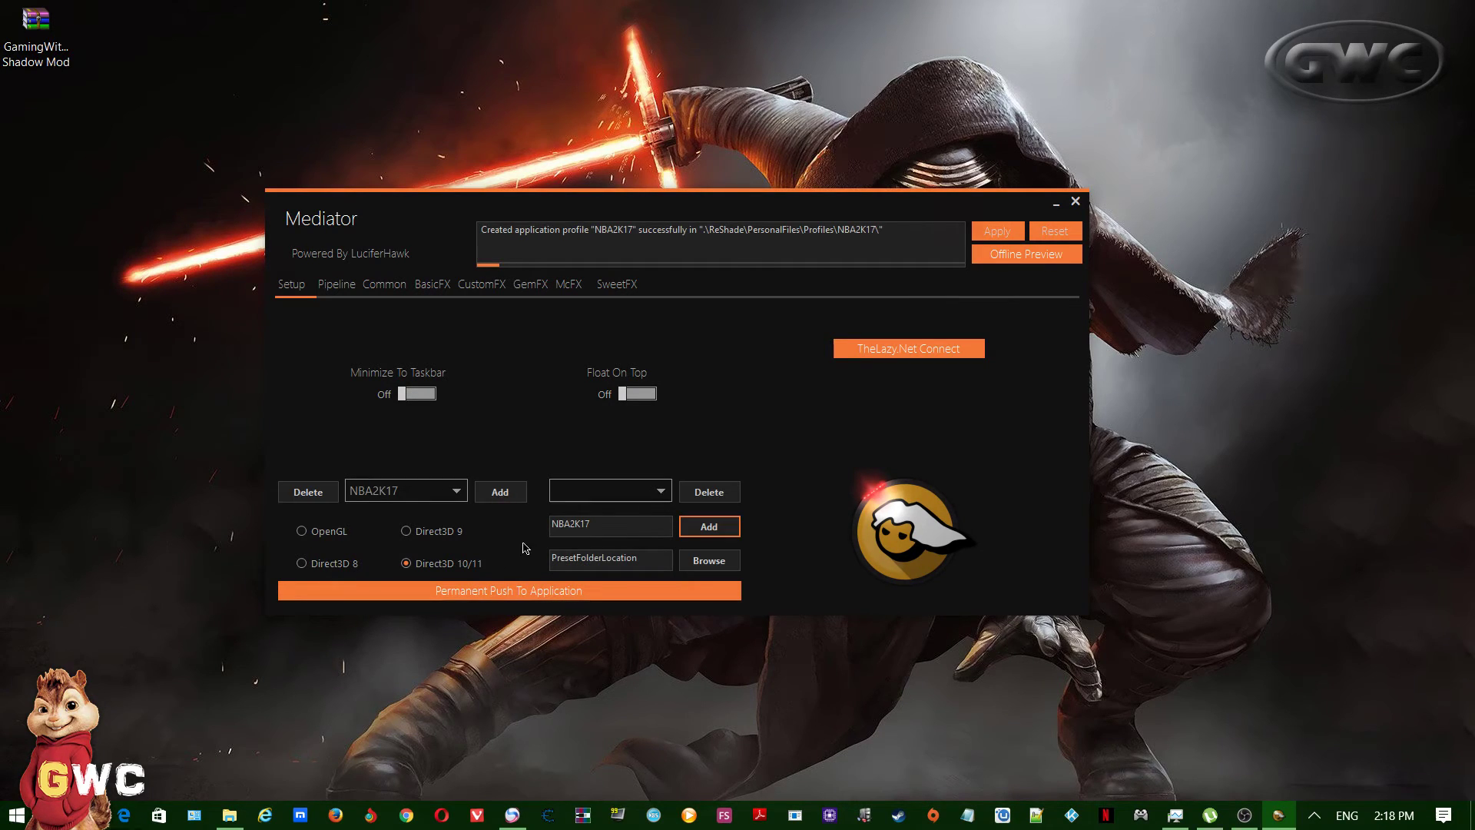
# - Choose the GWC SHADOW MOD preset for NBA2K17 and apply it
pyautogui.click(660, 492)
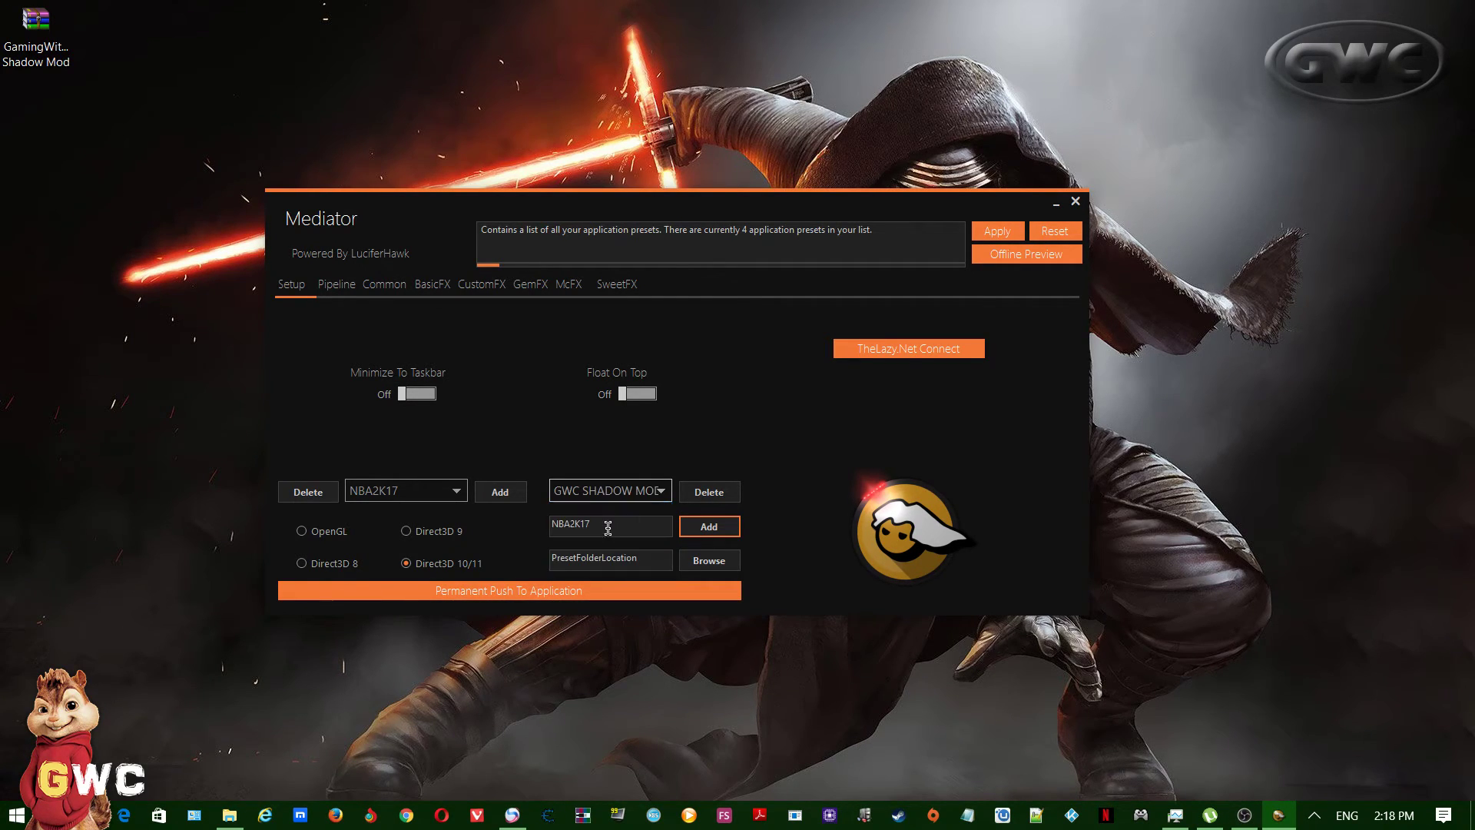
pyautogui.click(612, 532)
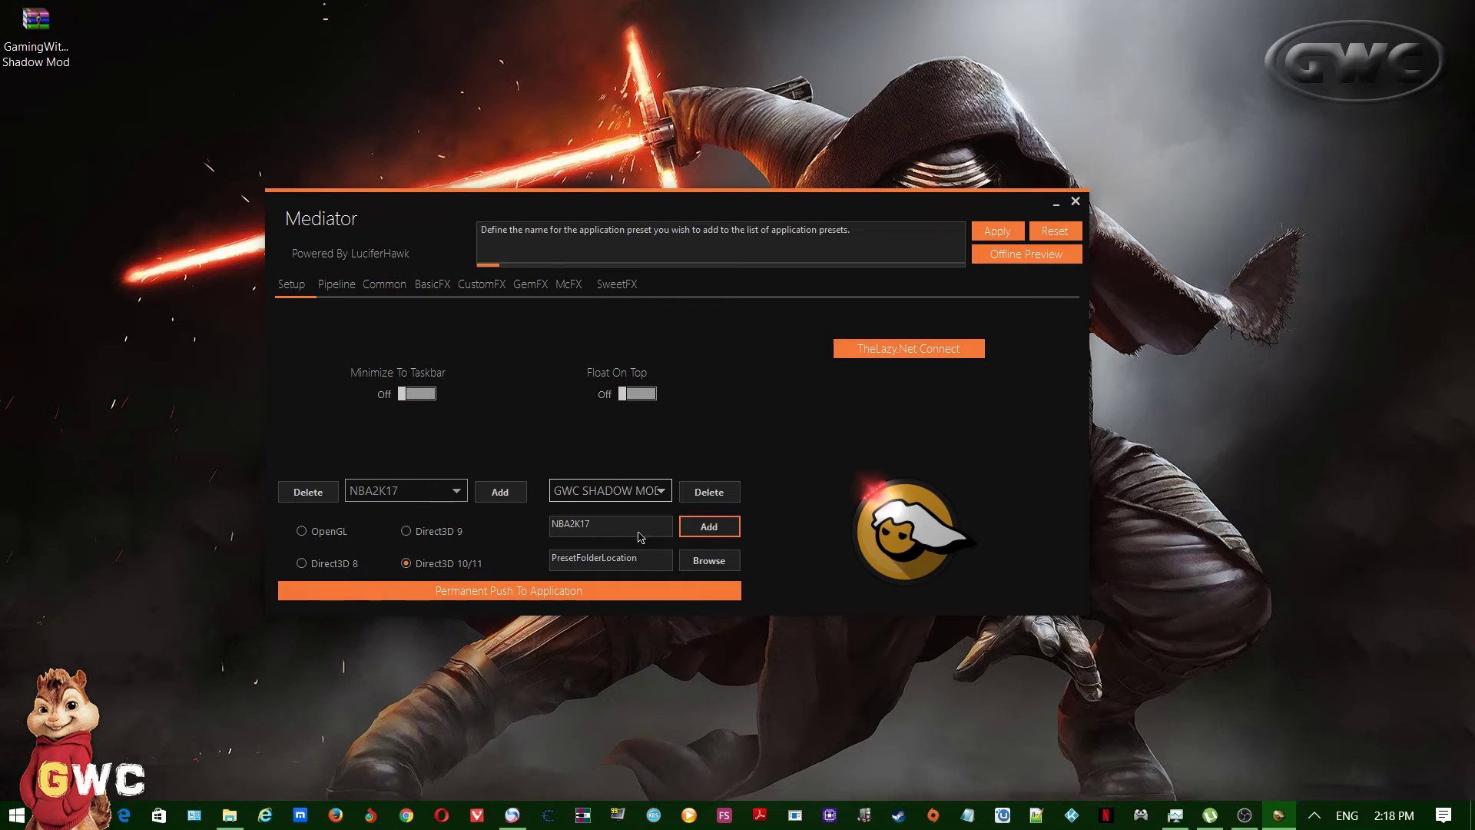
pyautogui.click(999, 232)
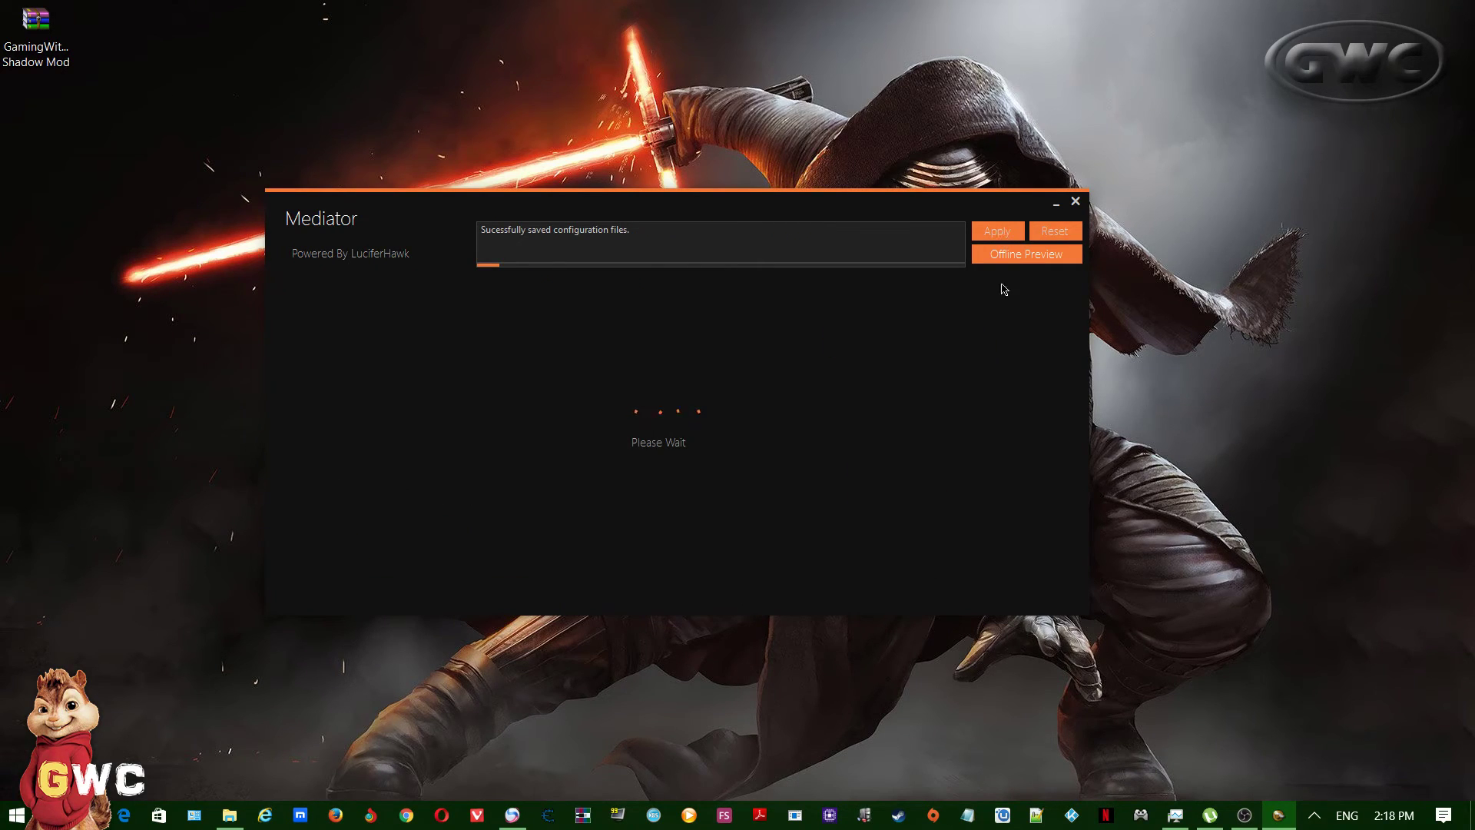